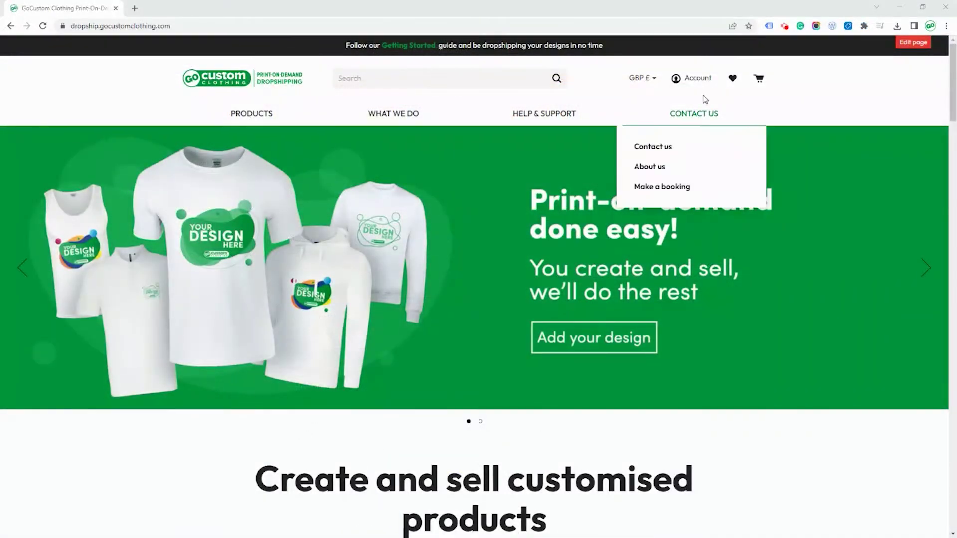
Step: Choose Connect my store on the TikTok card under Account > Integrations
left_click(697, 80)
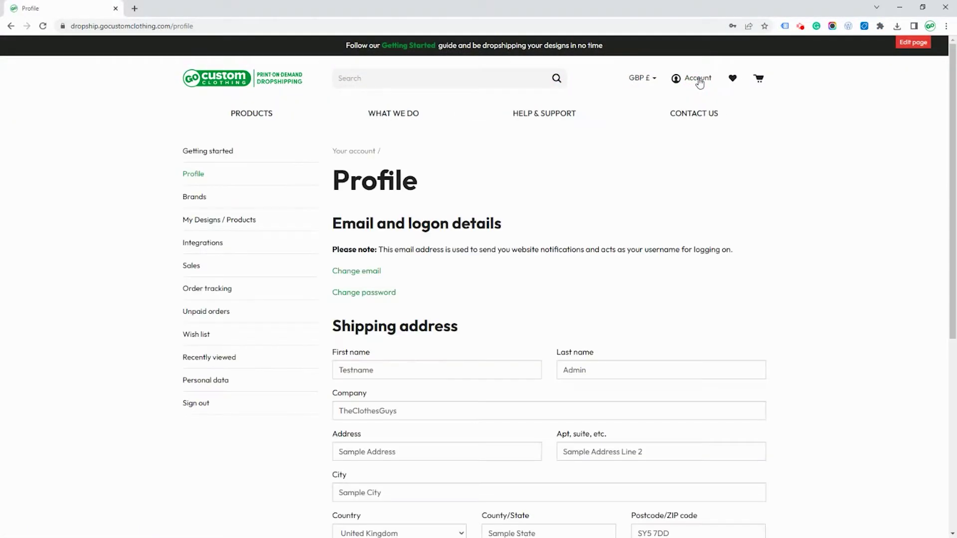
left_click(195, 245)
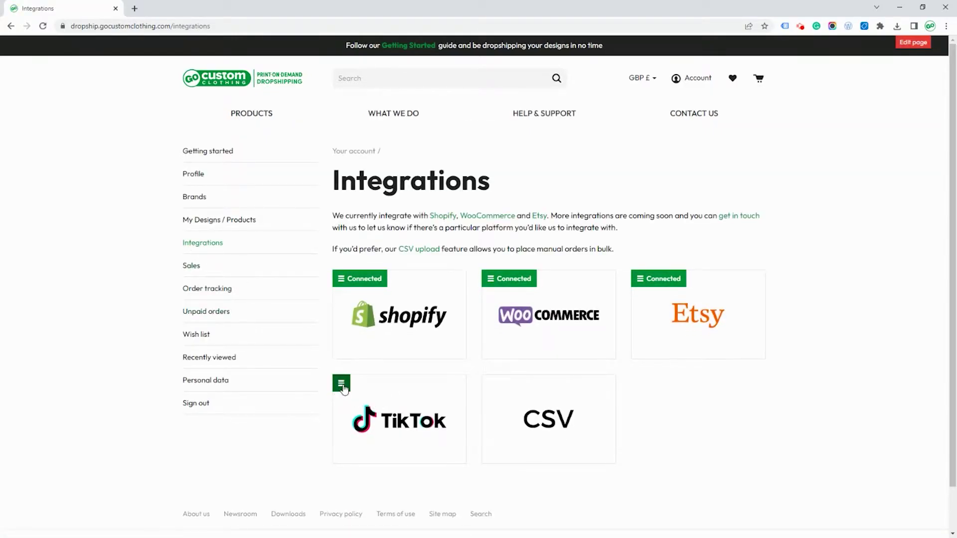
left_click(343, 389)
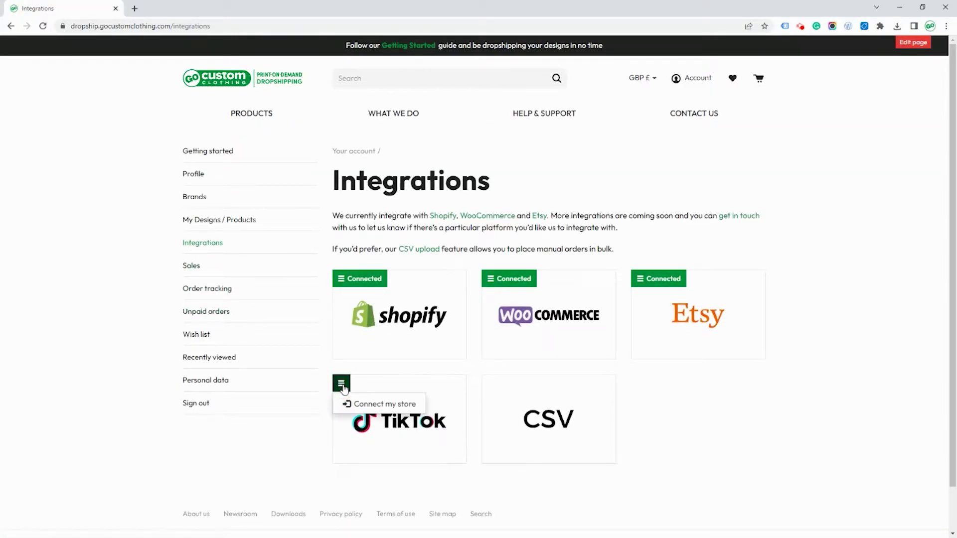
left_click(380, 407)
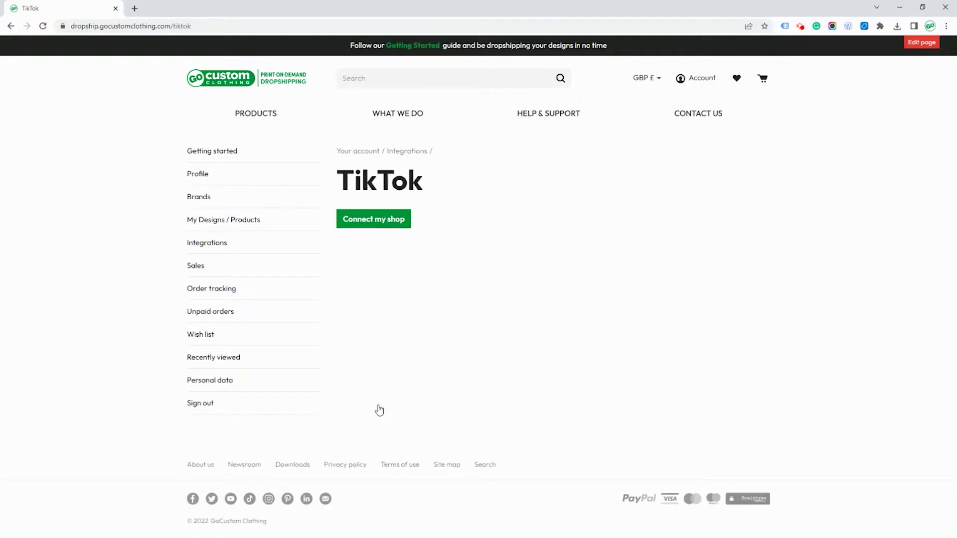
Step: Authorize GoCustom Clothing for the Europe > United Kingdom seller account, accepting the agreement
left_click(375, 225)
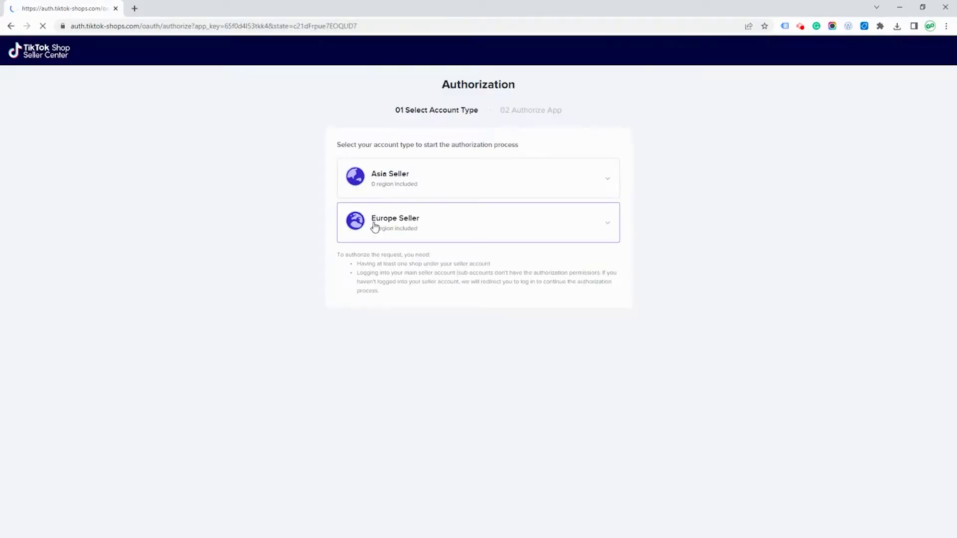
left_click(592, 229)
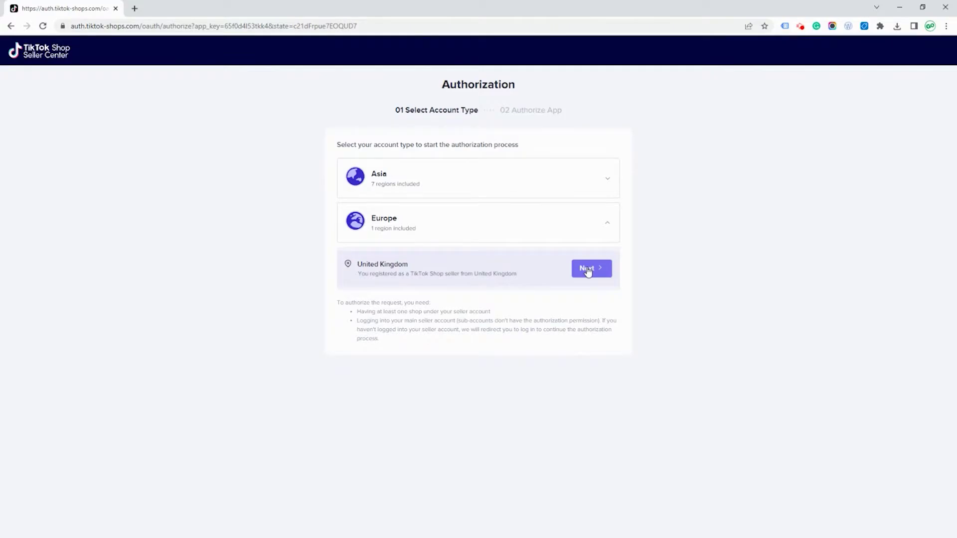
left_click(588, 269)
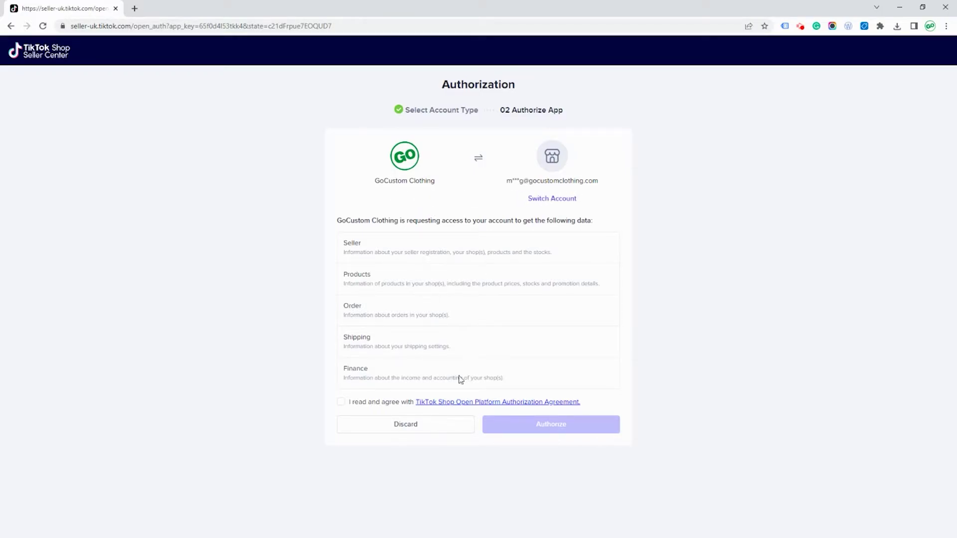
left_click(341, 403)
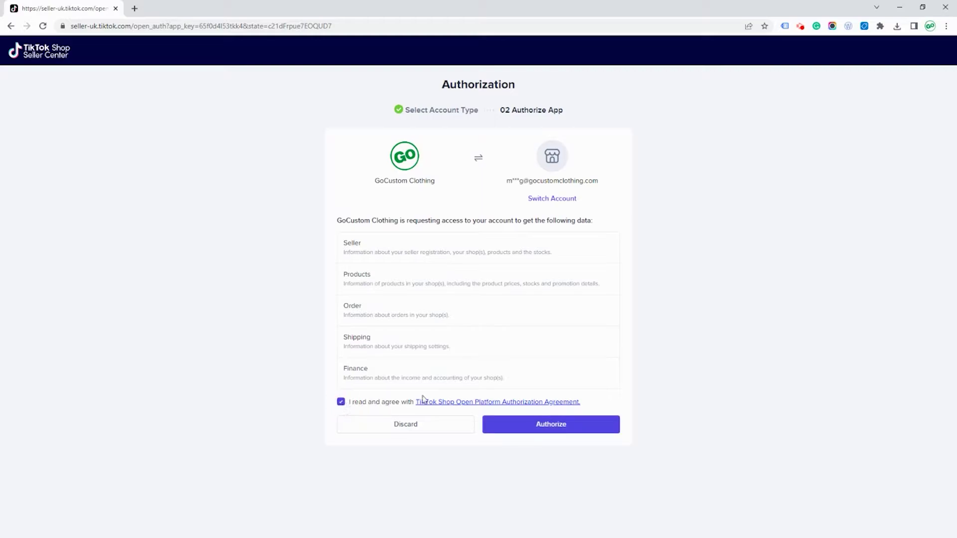
left_click(541, 429)
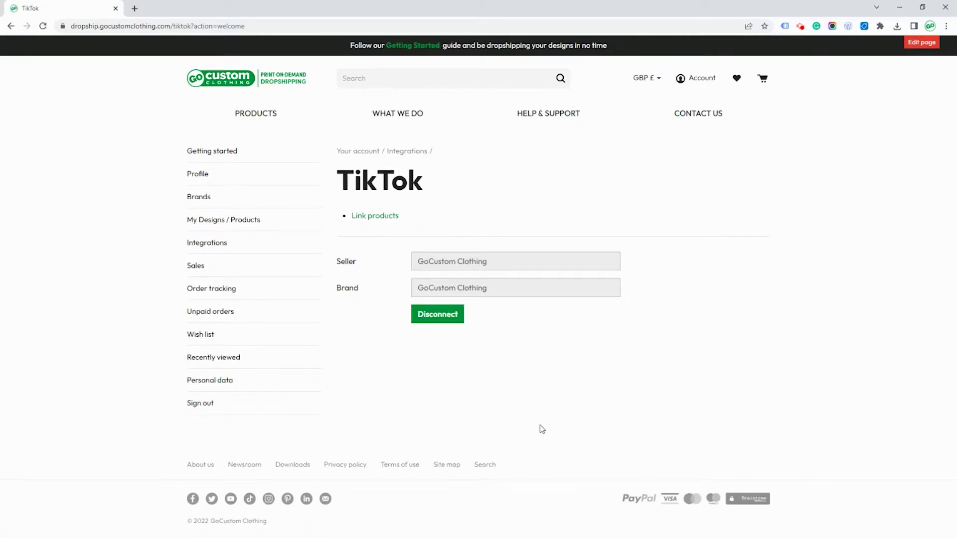
mouse_move(255, 114)
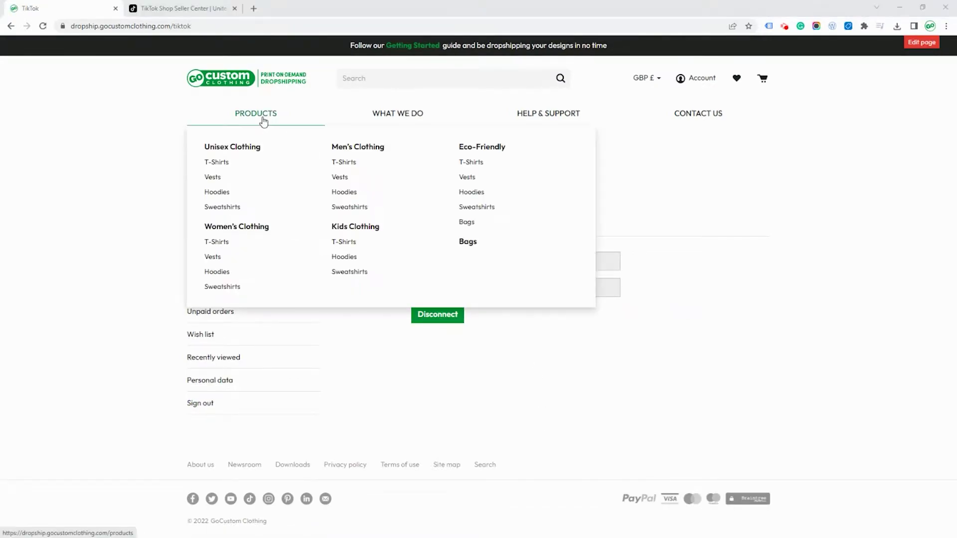
Step: Open the BYB BY004 men's T-shirt and upload The Clothes Guys Logo-hi-res-01.png as its design
left_click(339, 166)
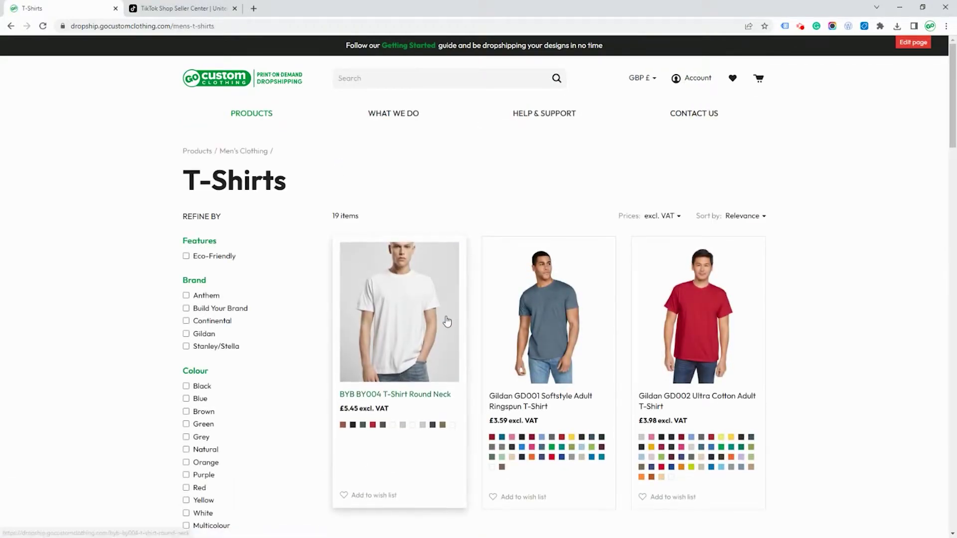
left_click(417, 318)
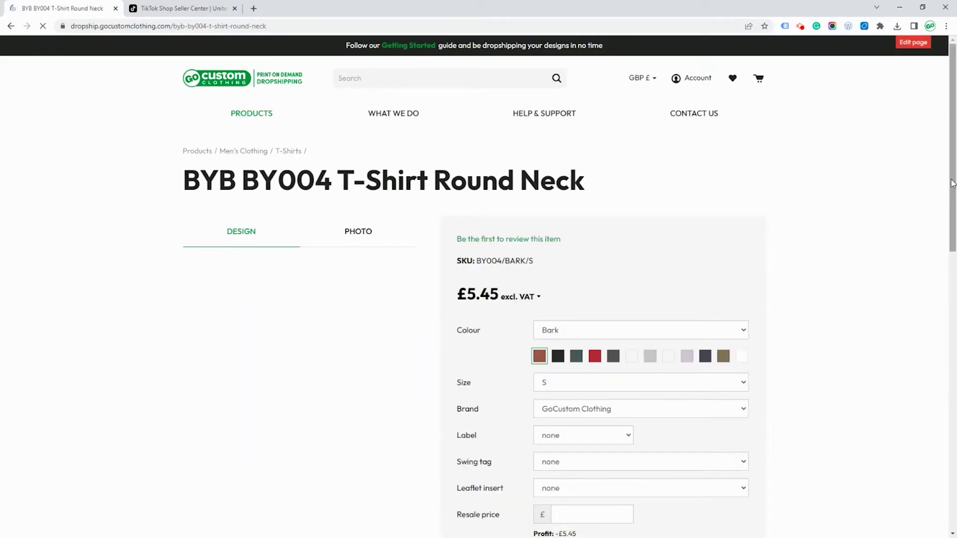
scroll(949, 180, "down", 4)
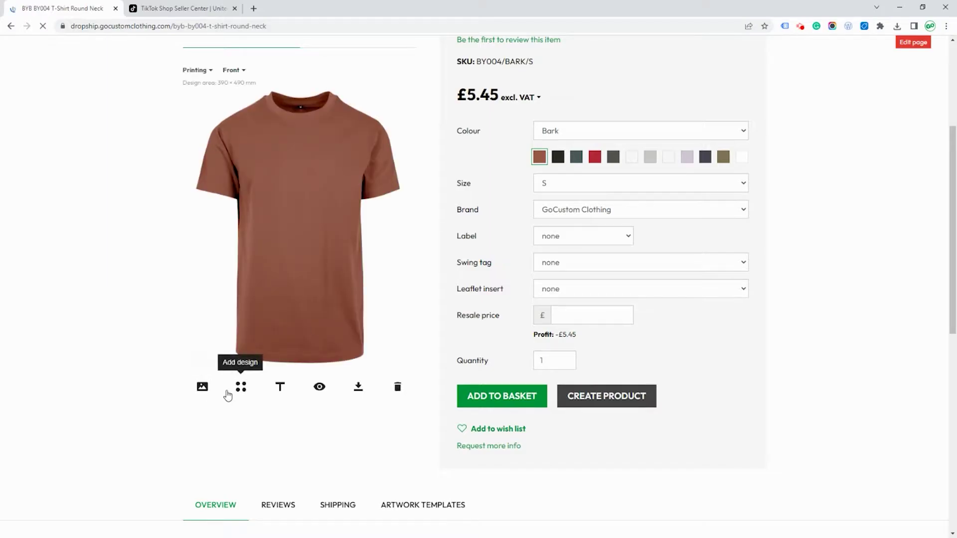
left_click(200, 392)
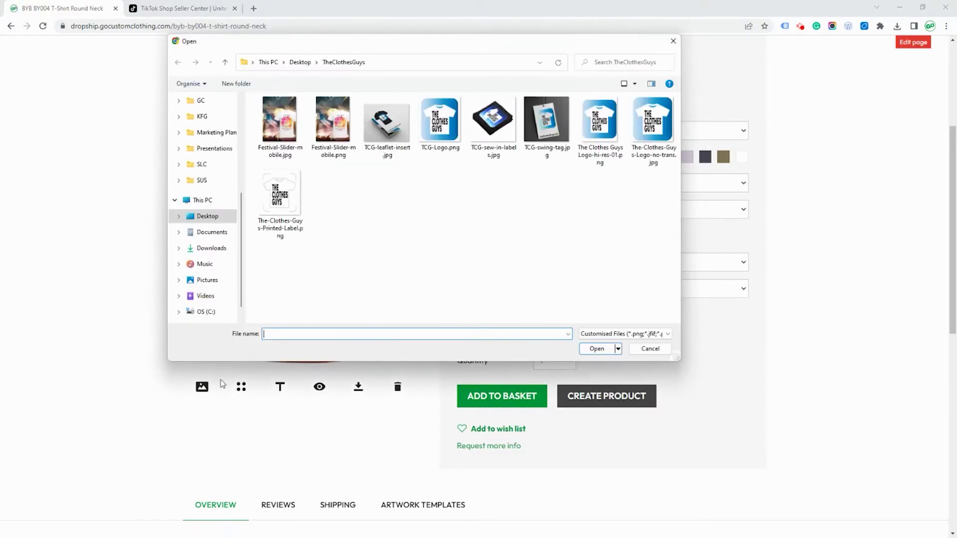
left_click(598, 142)
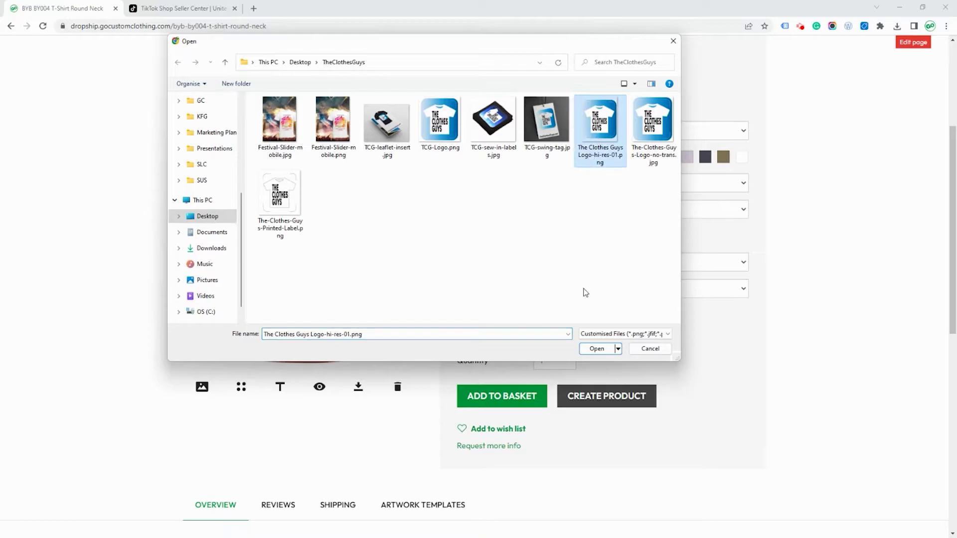
left_click(593, 350)
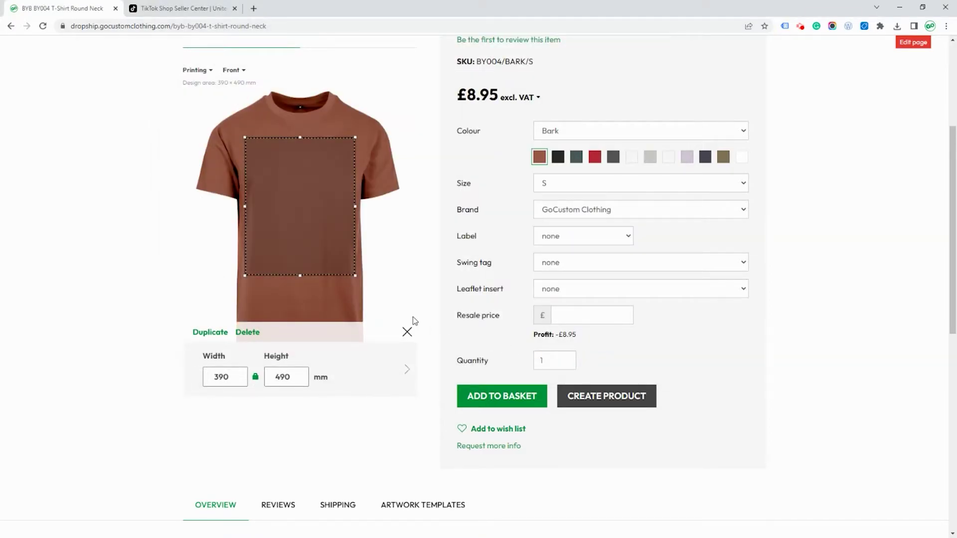
Step: Finish the logo design, set a resale price of 20, and create the product
left_click(407, 332)
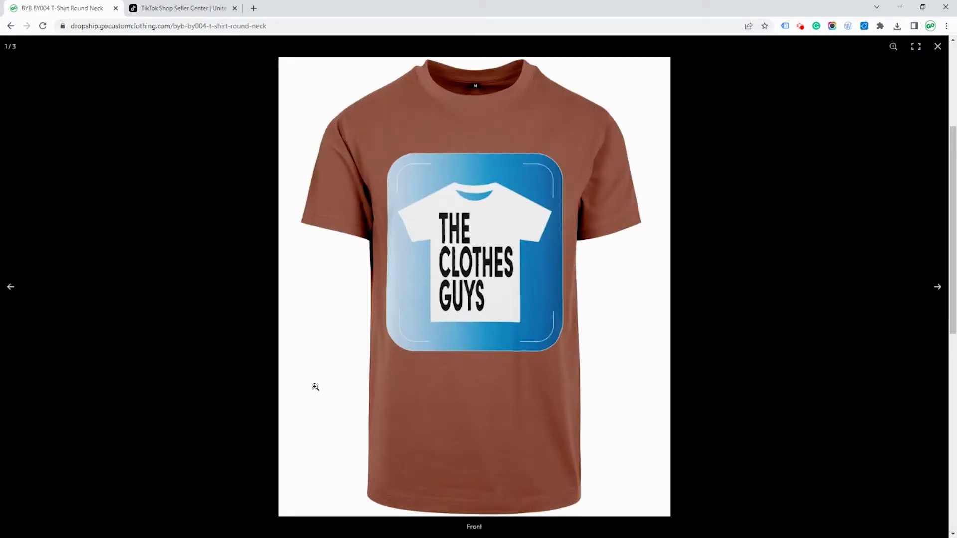
left_click(937, 47)
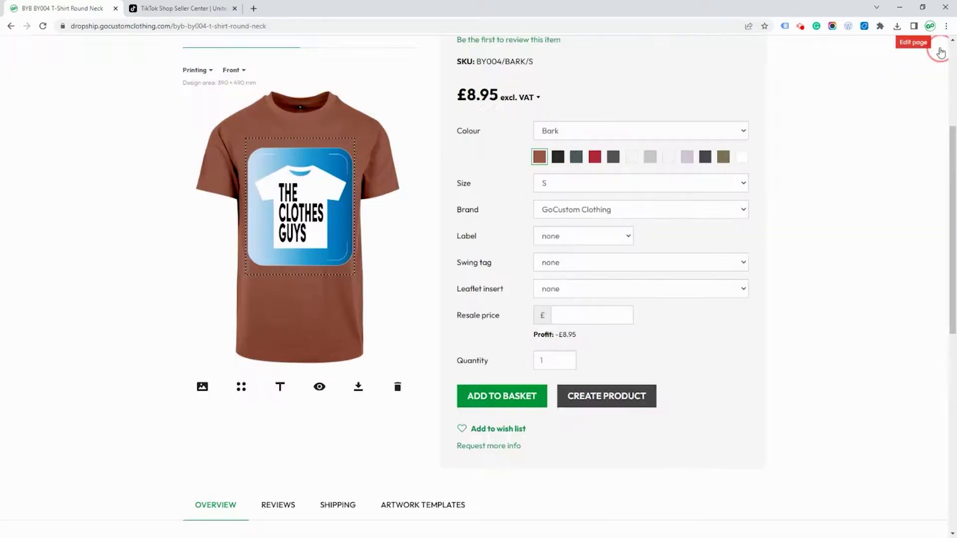
left_click(581, 314)
type("20")
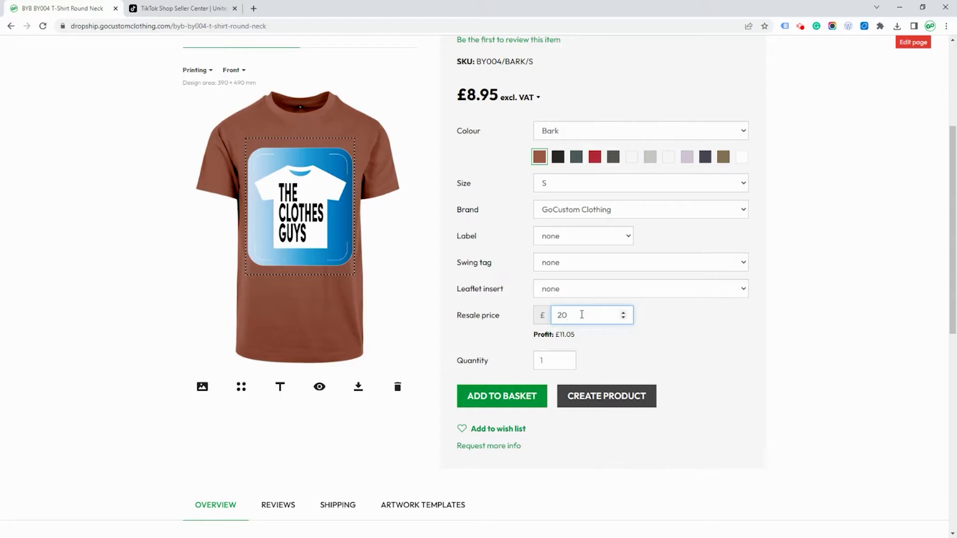
left_click(667, 327)
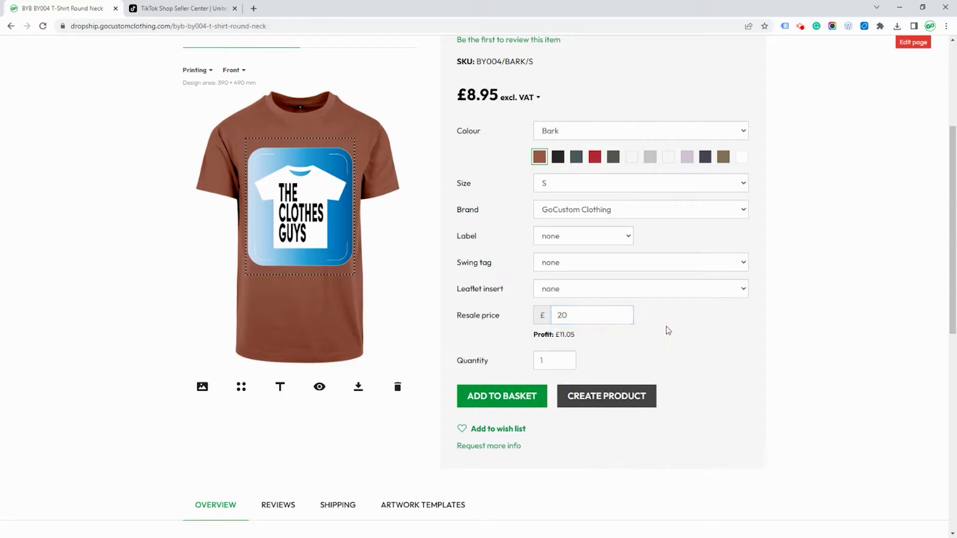
left_click(612, 401)
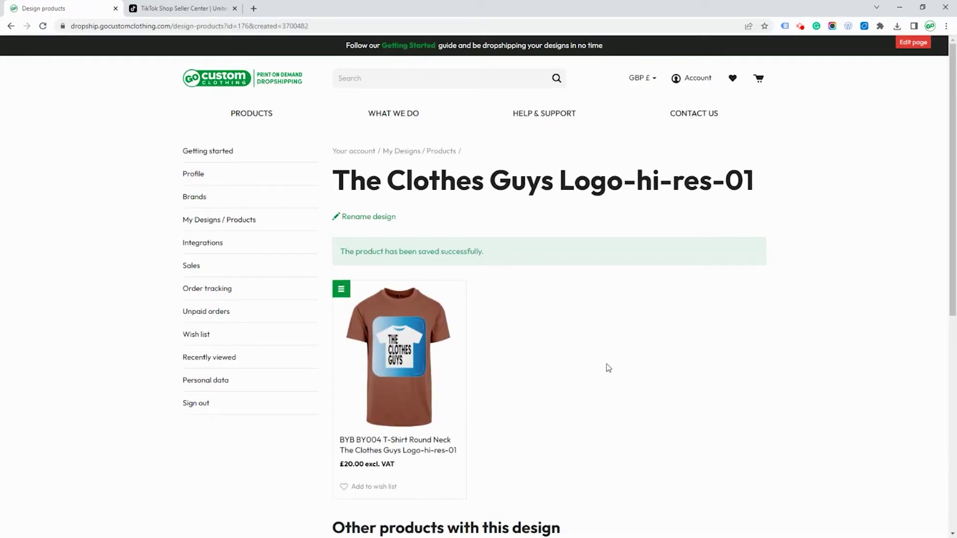
Step: Start exporting the new shirt product and retitle it 'The Test T-shirt'
left_click(342, 289)
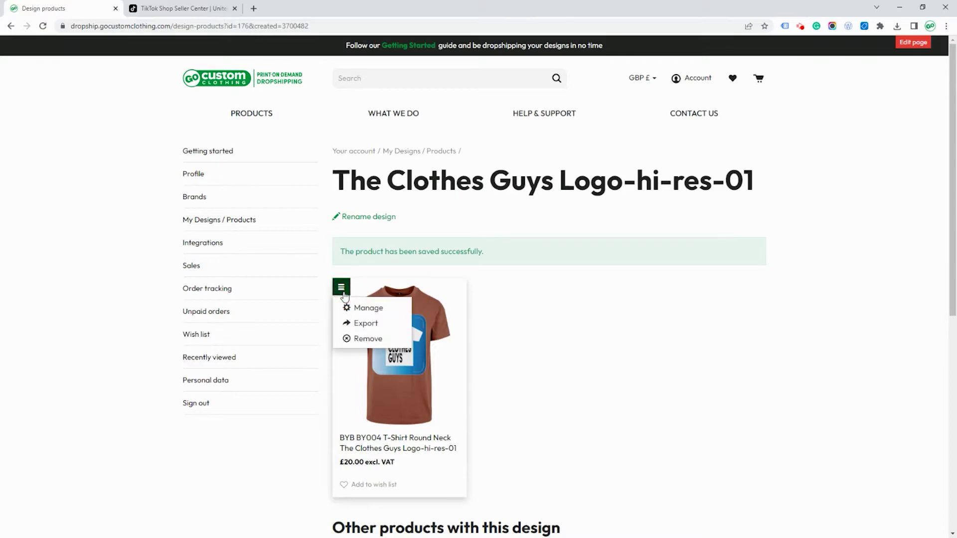
left_click(366, 324)
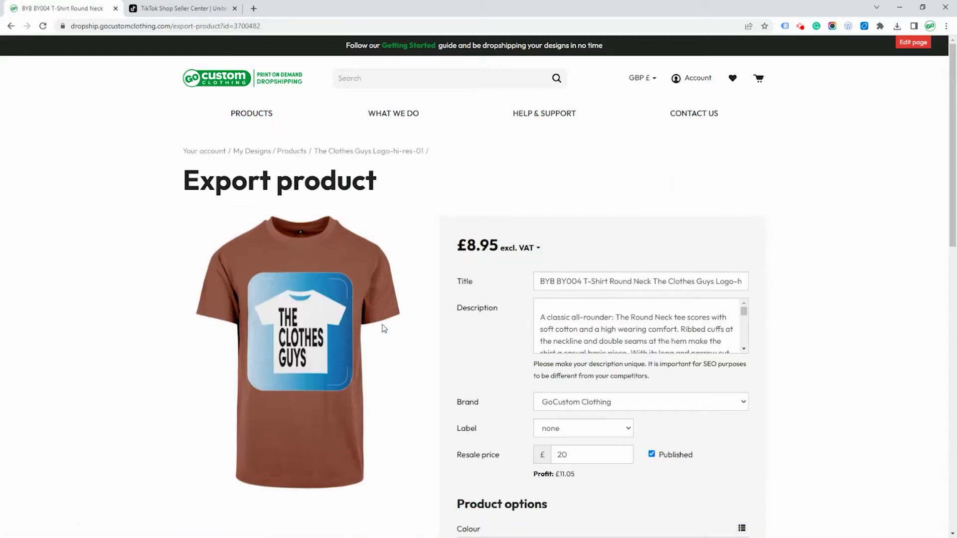
left_click_drag(544, 283, 763, 274)
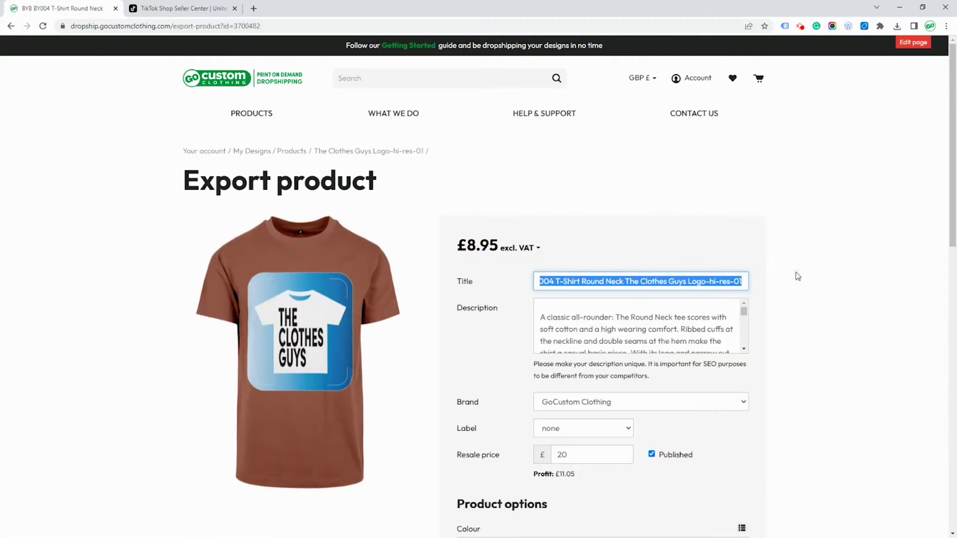
type("The Test T-shirt")
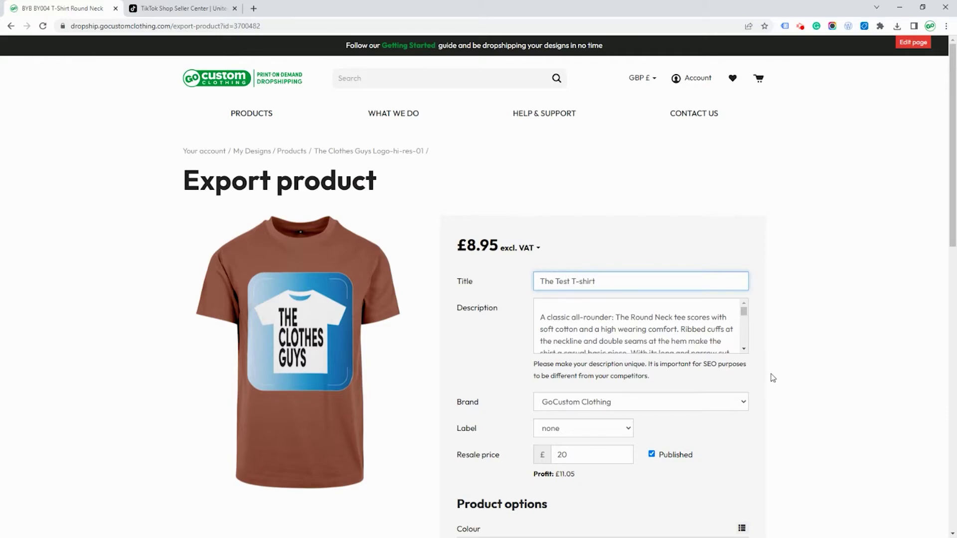
left_click(783, 377)
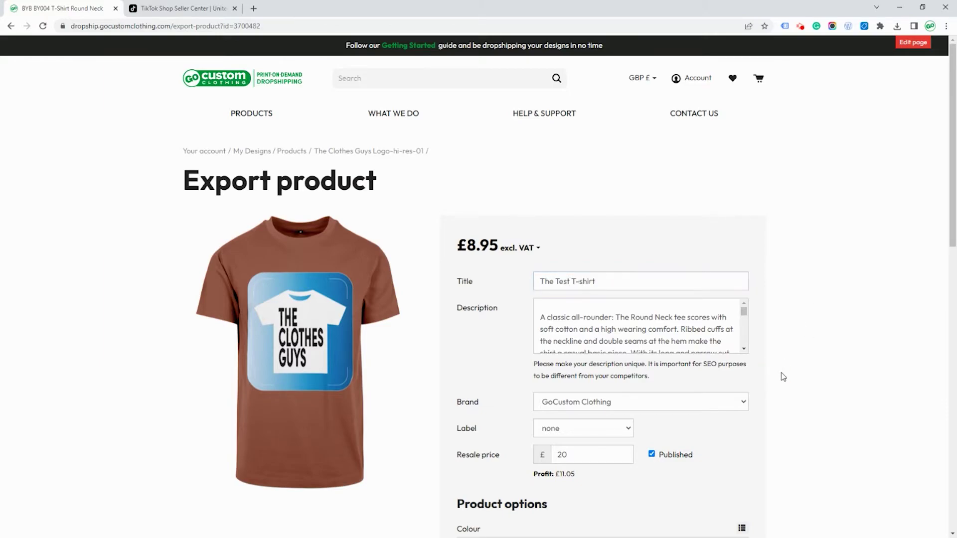
left_click_drag(952, 226, 954, 358)
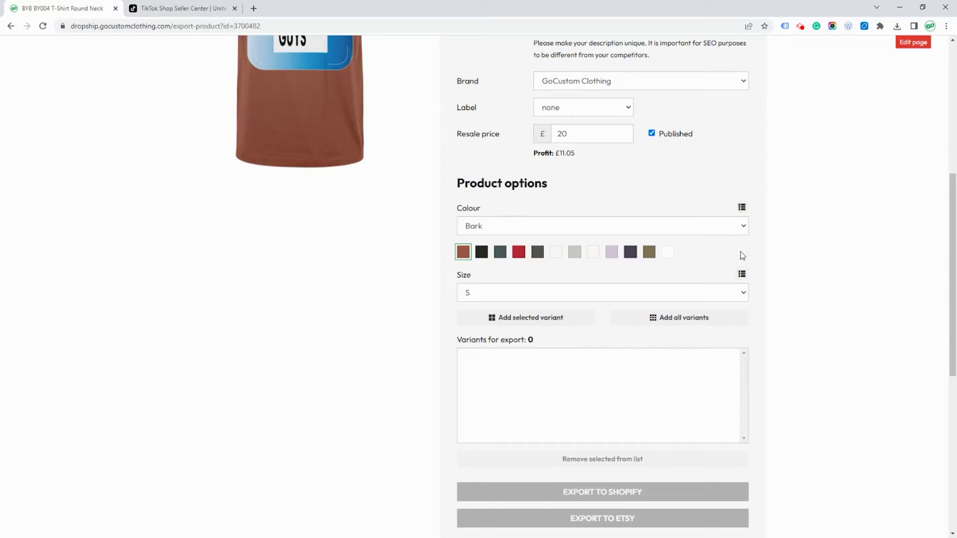
Step: Add all Bark sizes and all Charcoal sizes, giving 16 export variants
left_click(742, 208)
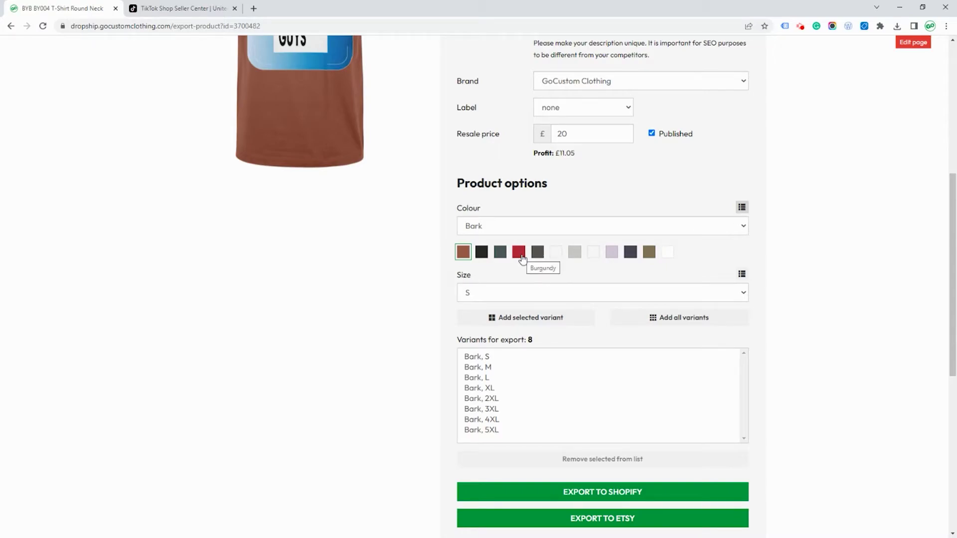
left_click(537, 254)
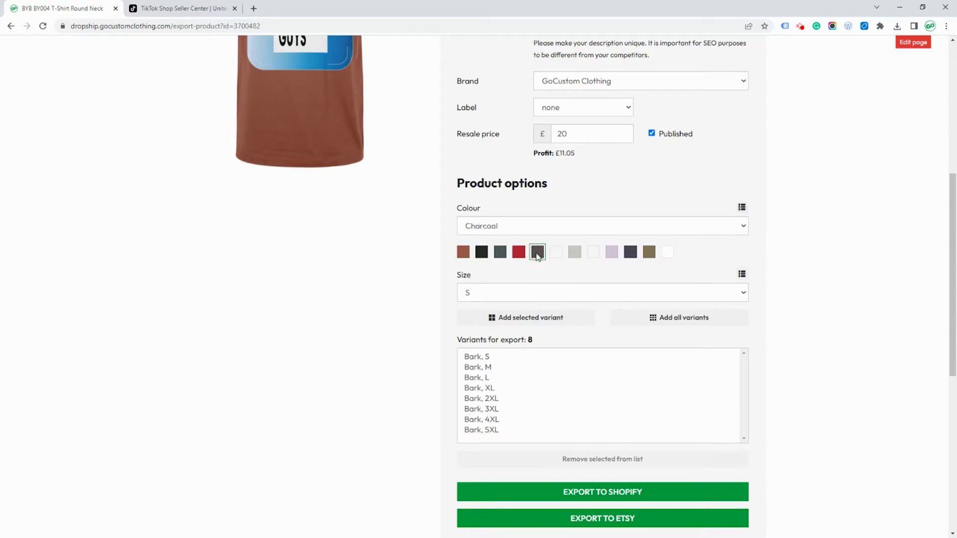
left_click(742, 207)
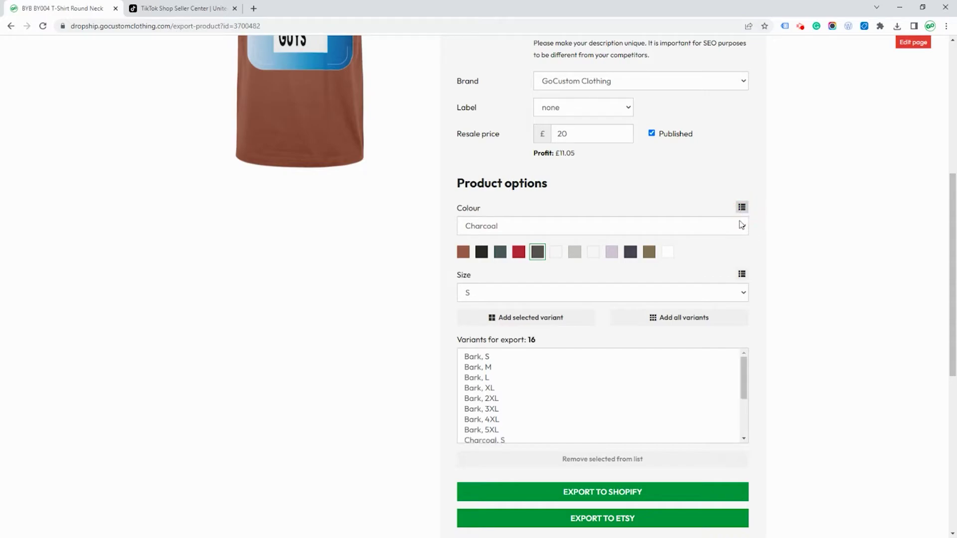
left_click_drag(746, 375, 746, 413)
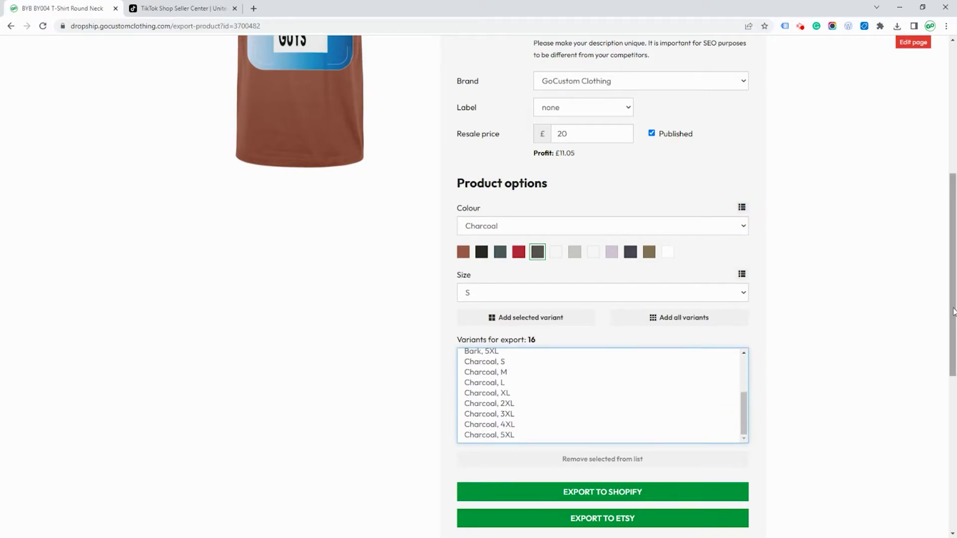
left_click_drag(952, 323, 946, 468)
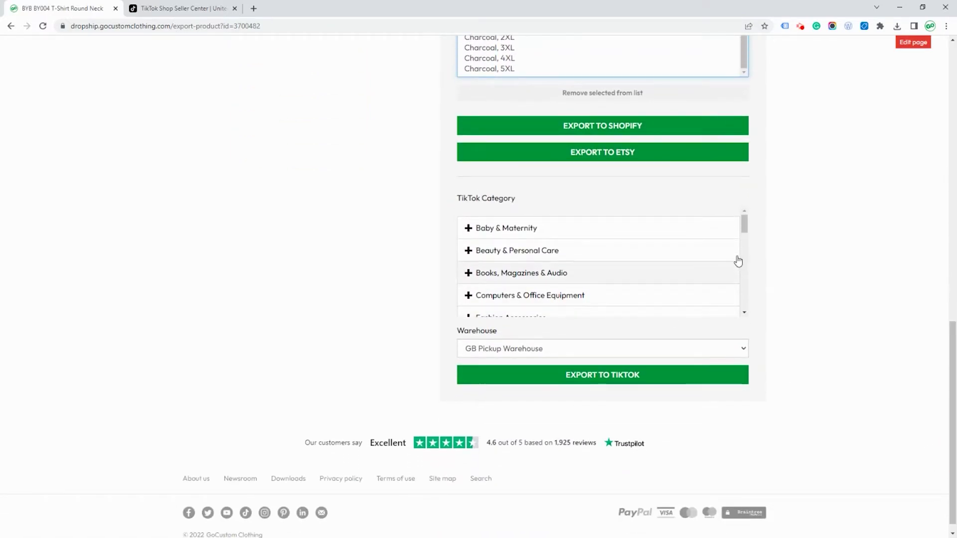
Step: Export to TikTok under Menswear & Underwear > Men's Tops > T-shirts, then view Seller Center
mouse_move(746, 227)
left_mouse_down()
mouse_move(743, 300)
mouse_move(744, 277)
left_mouse_up()
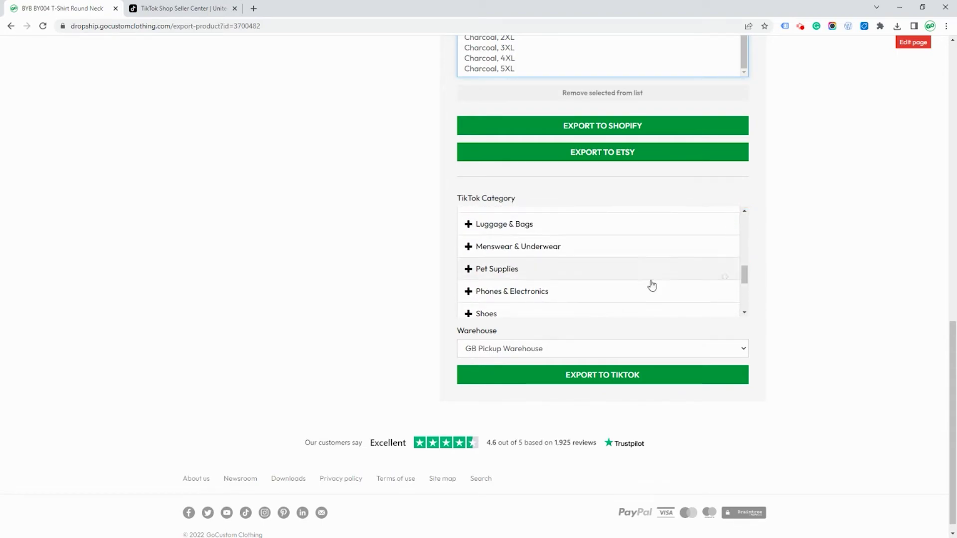
left_click(468, 247)
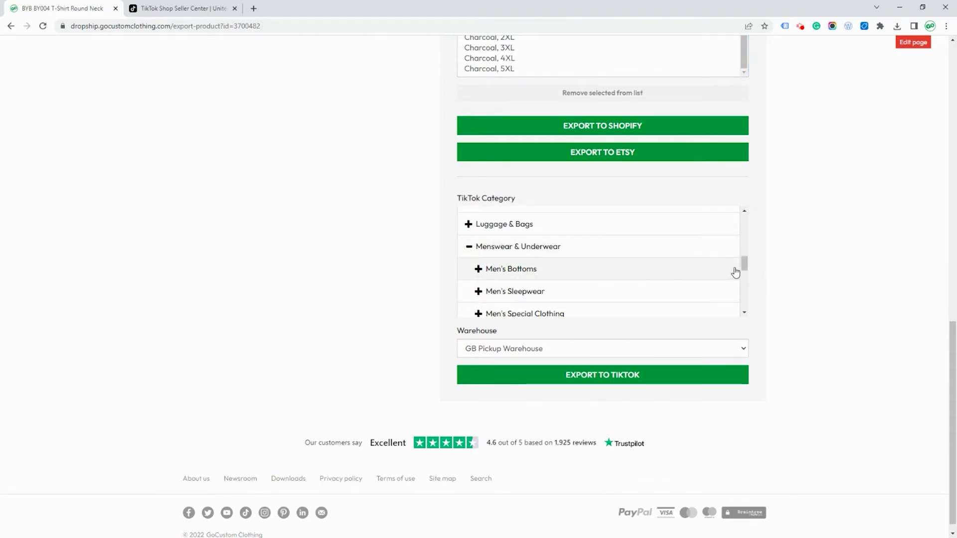
left_click_drag(744, 265, 746, 280)
left_click(480, 291)
left_click(516, 309)
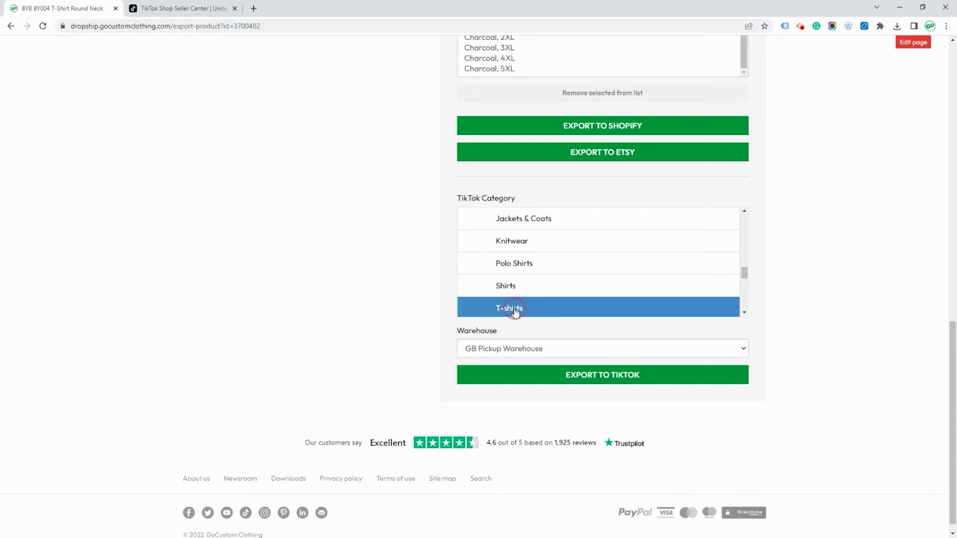
left_click(589, 381)
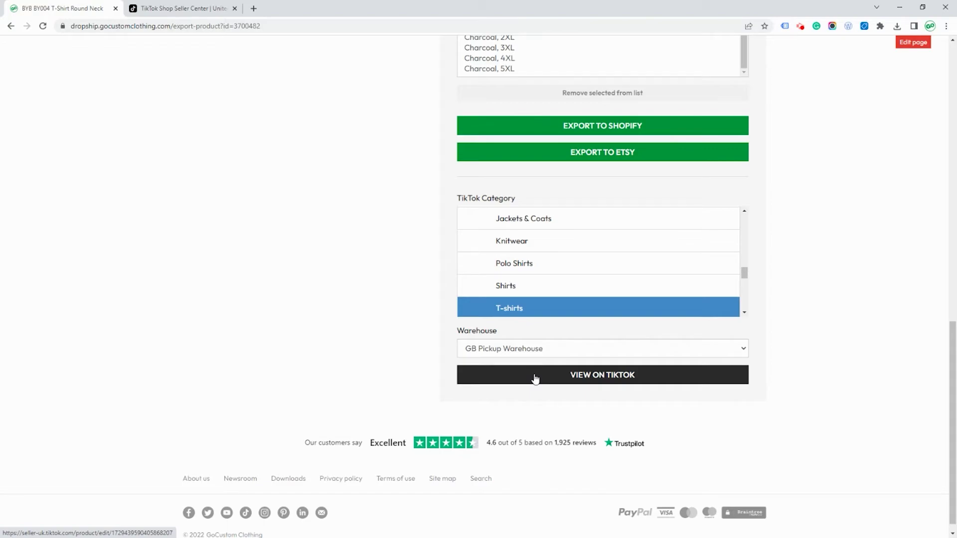
left_click(196, 11)
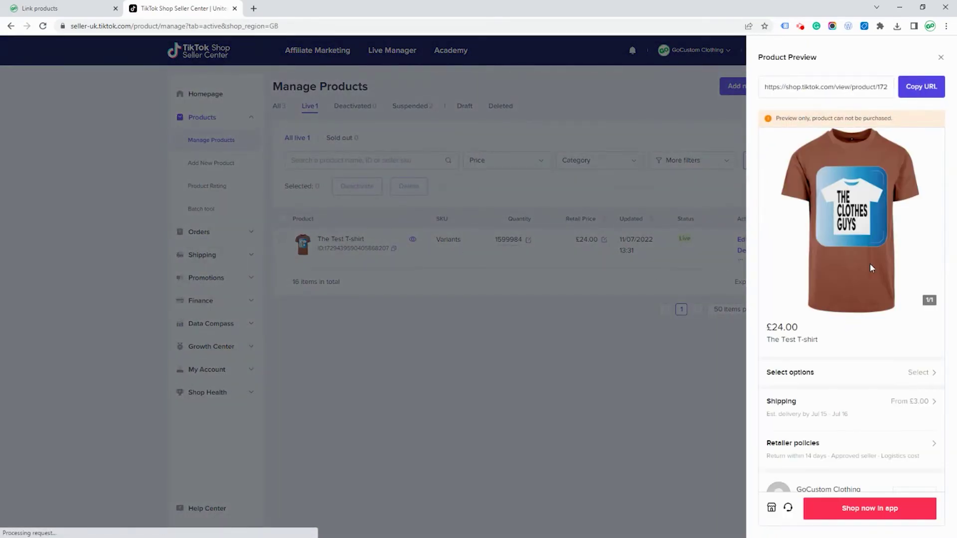
Step: Review the live Test T-shirt's preview, colour/size options, variant list and product edit details
left_click(934, 373)
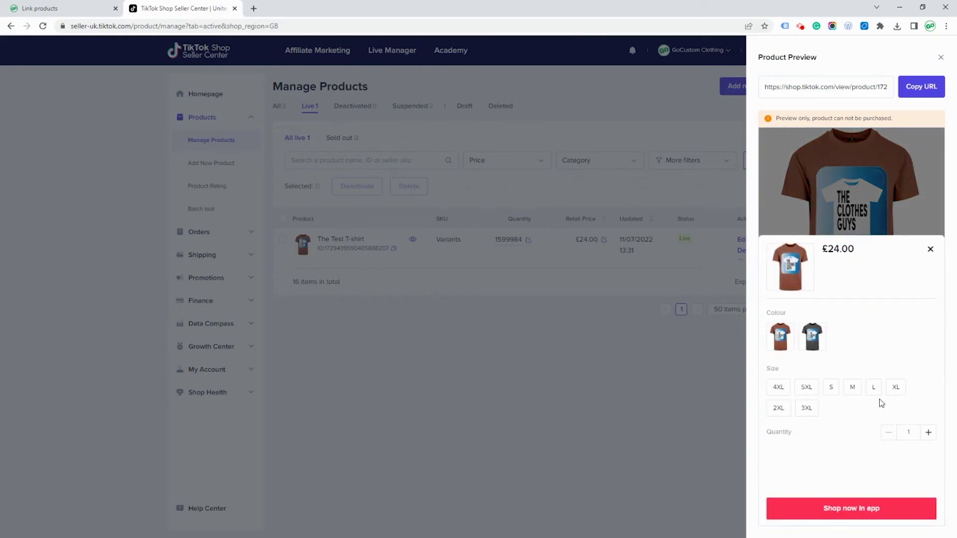
left_click(930, 250)
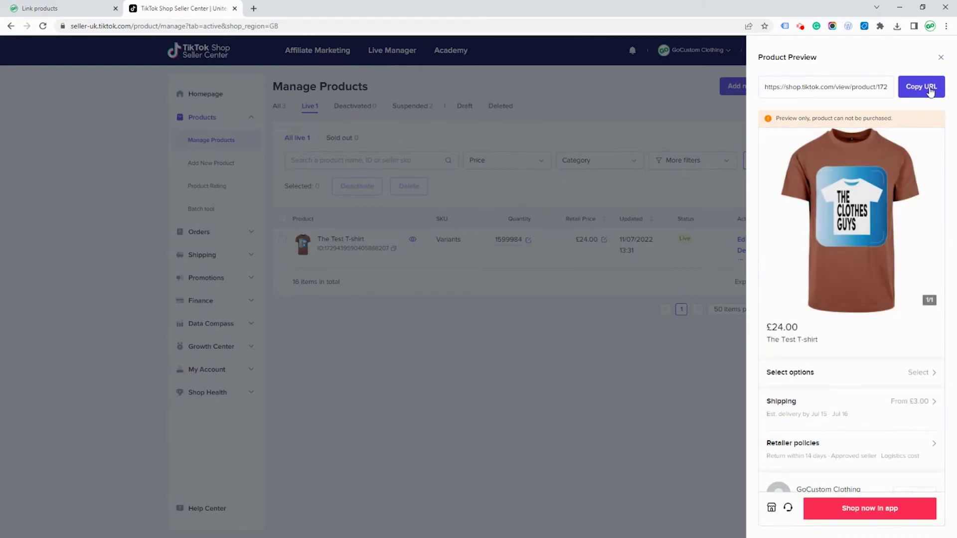
left_click(941, 57)
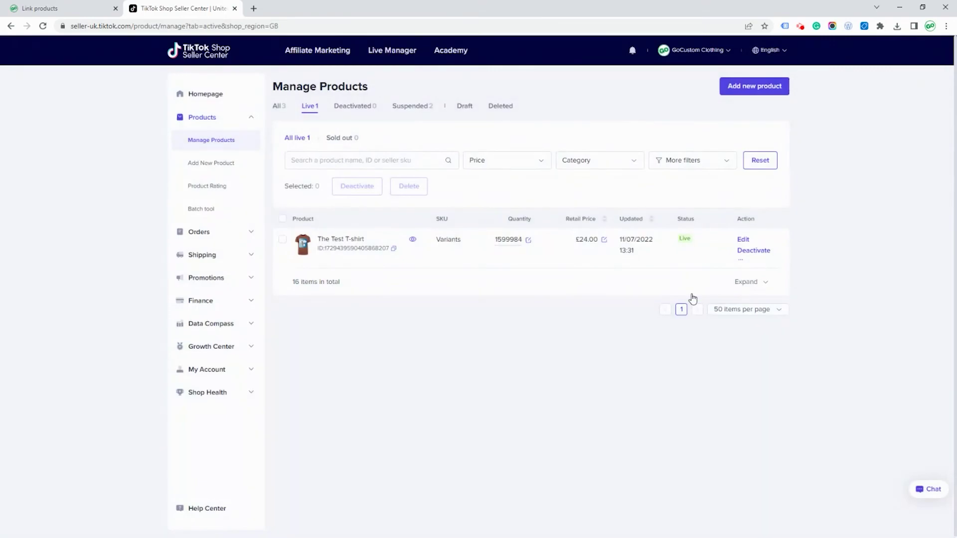
left_click(765, 284)
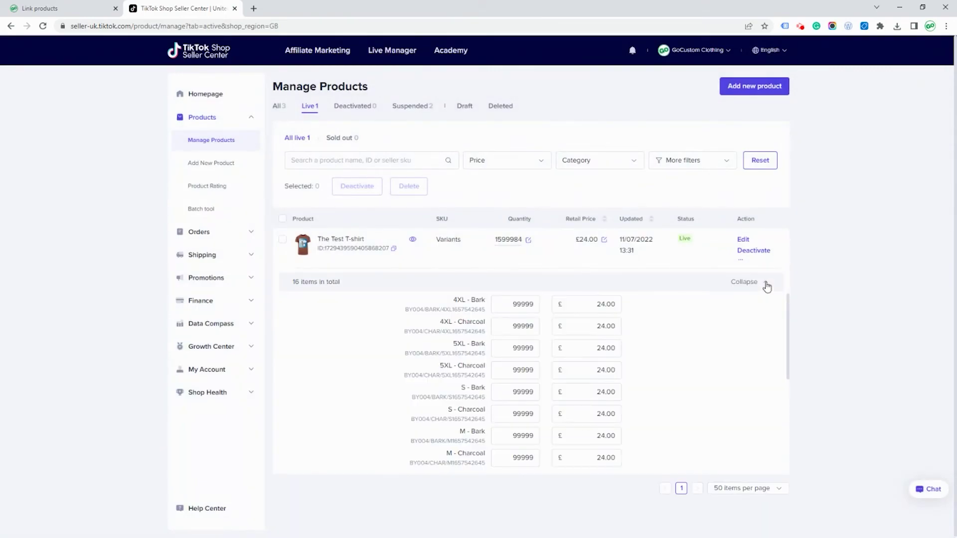
mouse_move(788, 314)
left_mouse_down()
mouse_move(786, 423)
mouse_move(789, 318)
left_mouse_up()
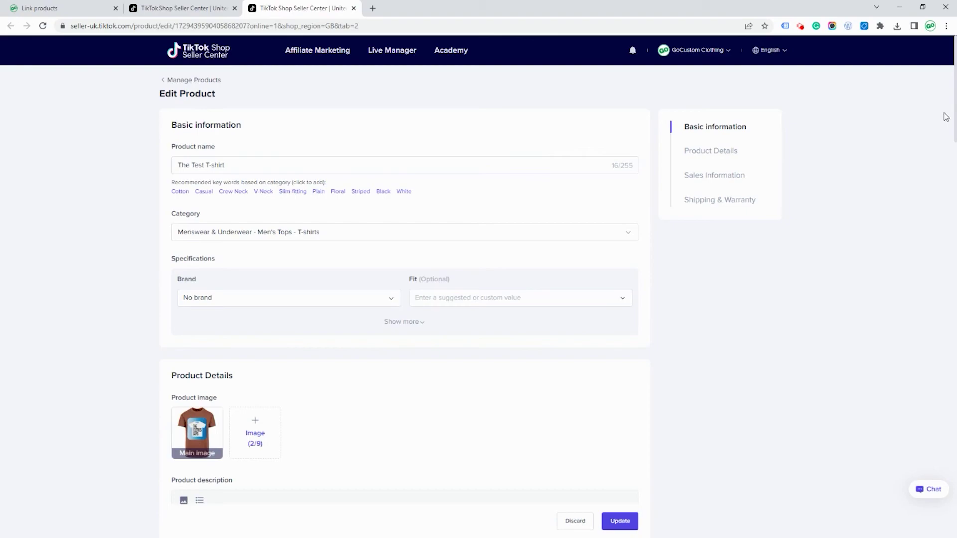
mouse_move(955, 100)
left_mouse_down()
mouse_move(952, 175)
mouse_move(912, 381)
left_mouse_up()
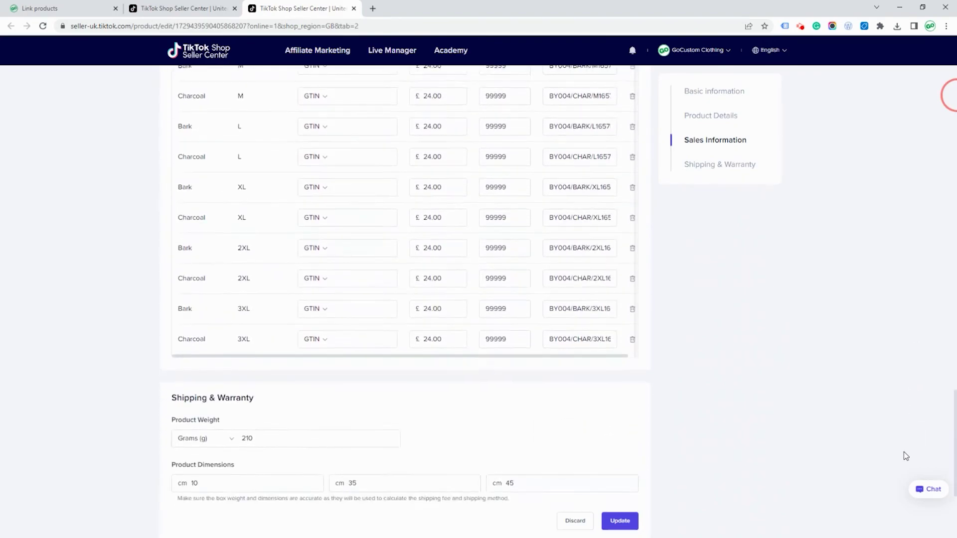
left_click_drag(911, 378, 907, 490)
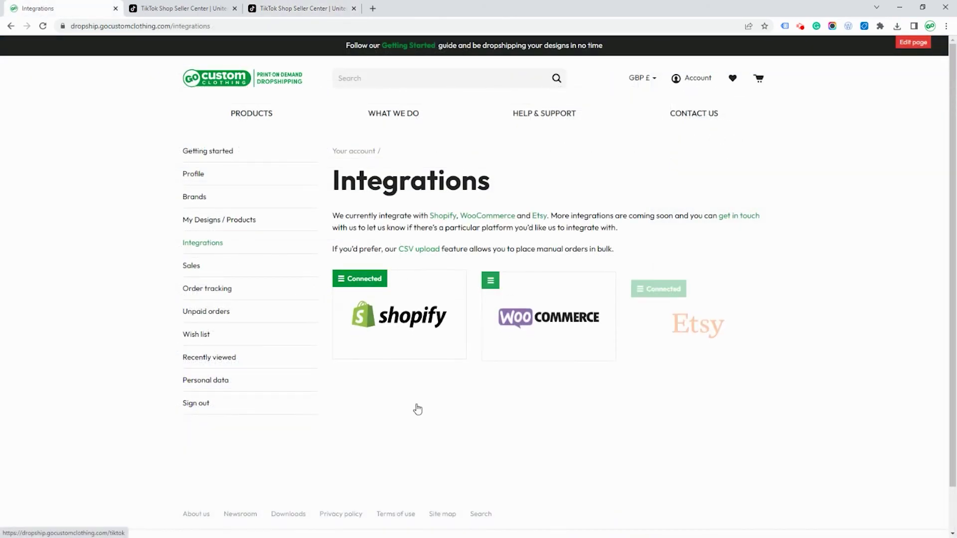
Step: Open Link products from the TikTok Connected menu and scroll through the three listed items
left_click(361, 385)
left_click(366, 421)
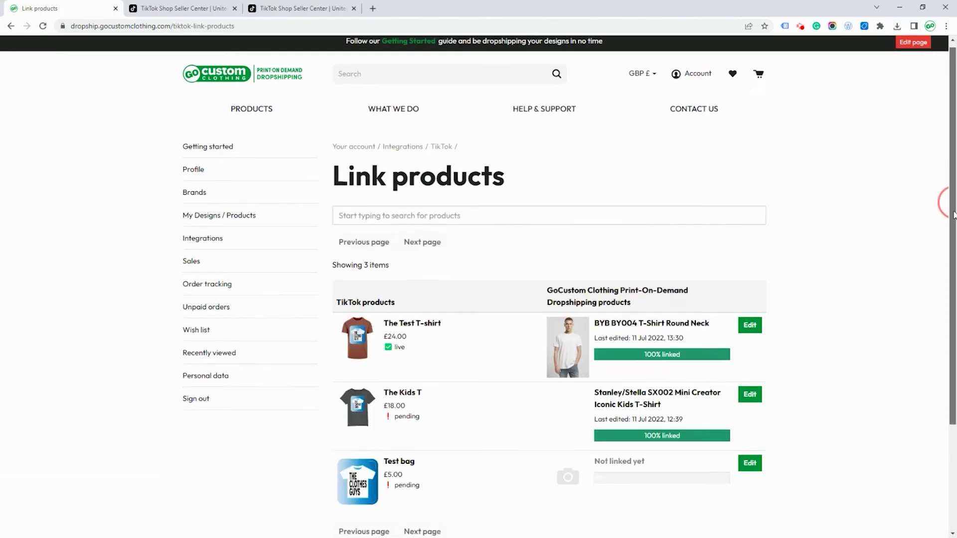
mouse_move(952, 202)
left_mouse_down()
mouse_move(955, 290)
mouse_move(933, 327)
left_mouse_up()
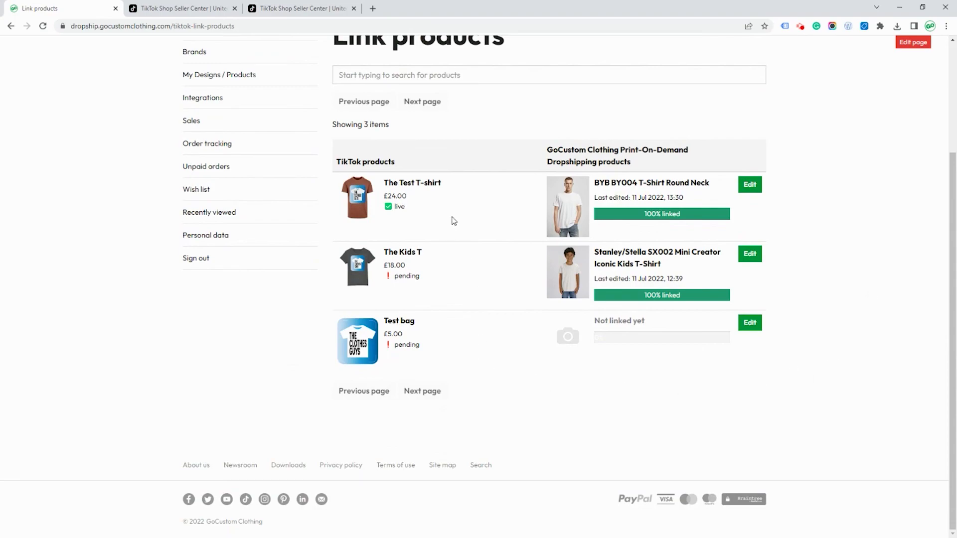
scroll(491, 253, "up", 1)
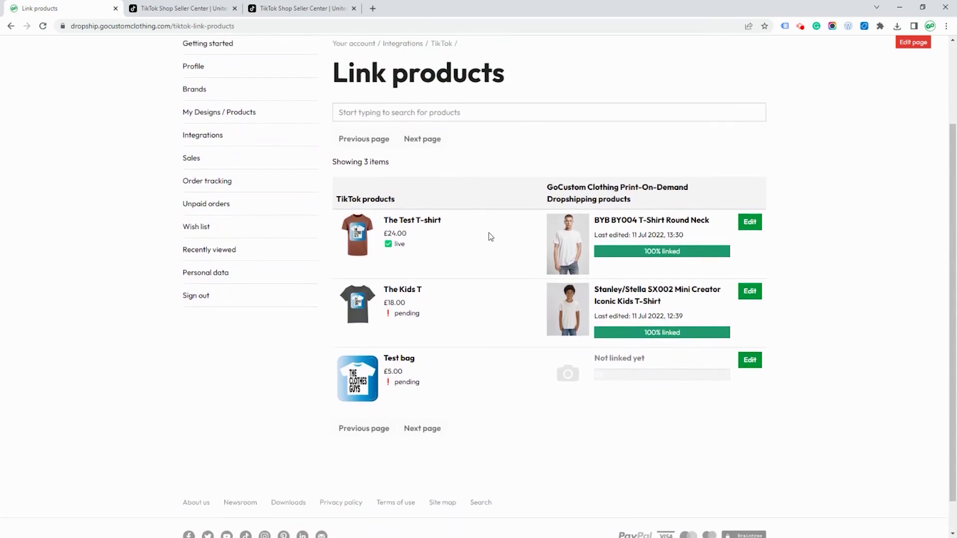